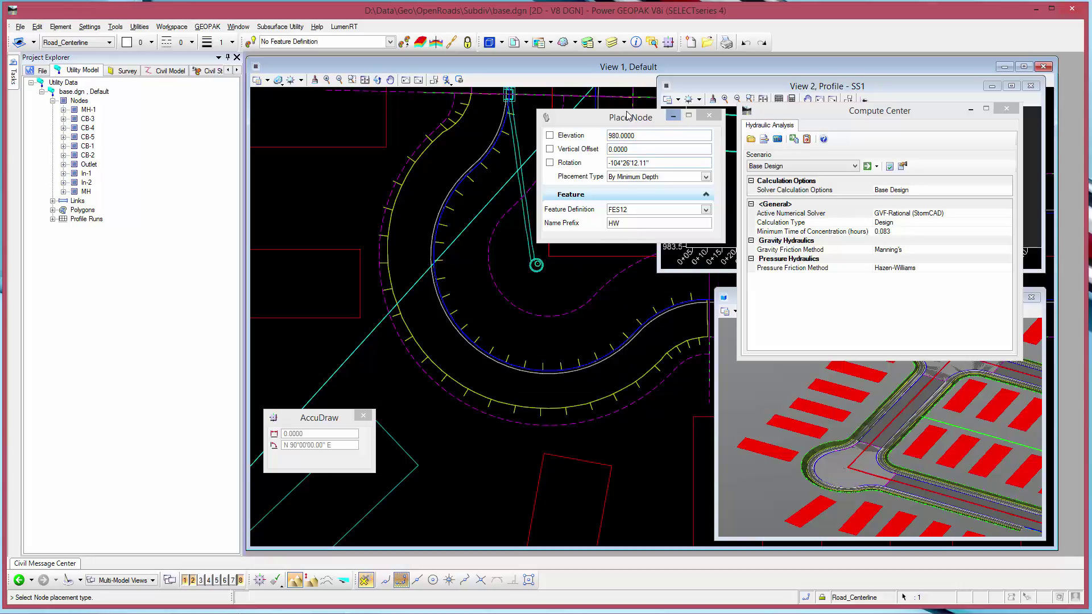
Undock Compute Center and start the GVF-Rational calculation for Base Design
{"action": "left_click_drag", "start_coordinate": [839, 117], "coordinate": [831, 124]}
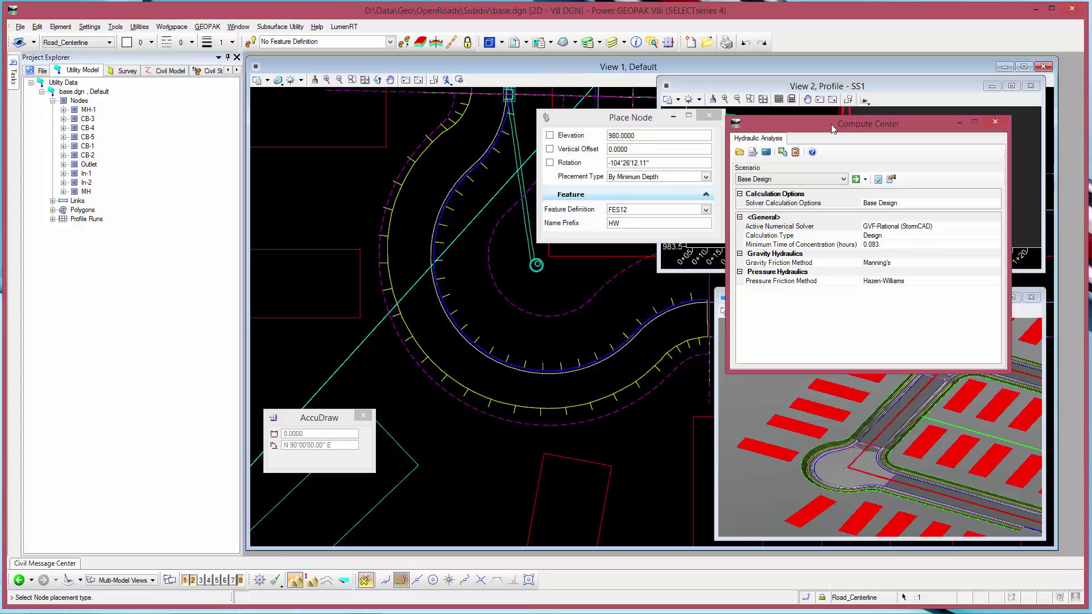
{"action": "left_click", "coordinate": [858, 180]}
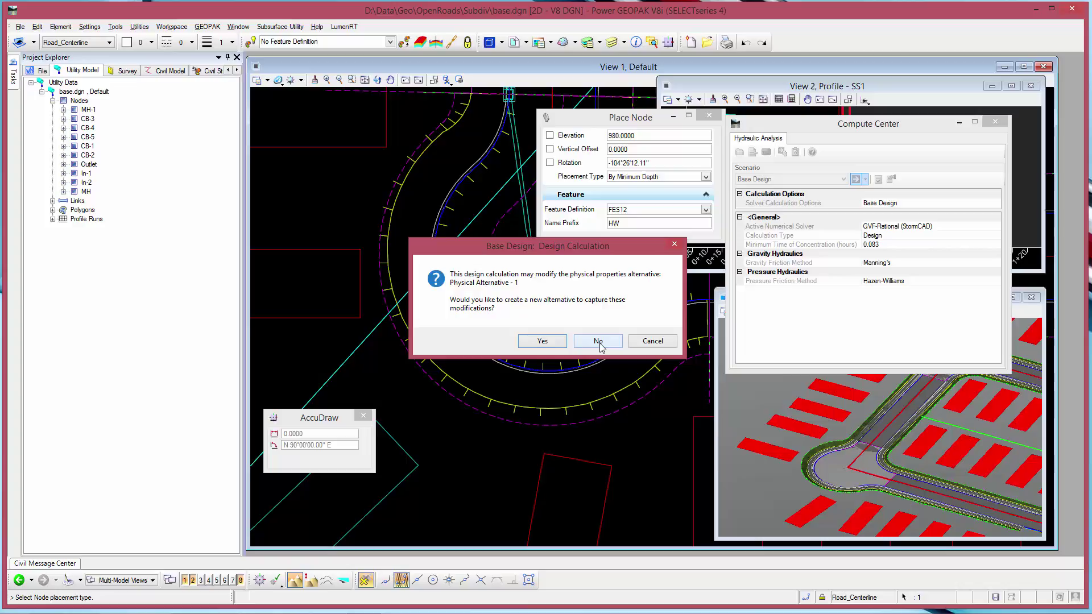
Decline a new physical alternative and review the Outlet network's convergence summary
{"action": "left_click", "coordinate": [599, 341]}
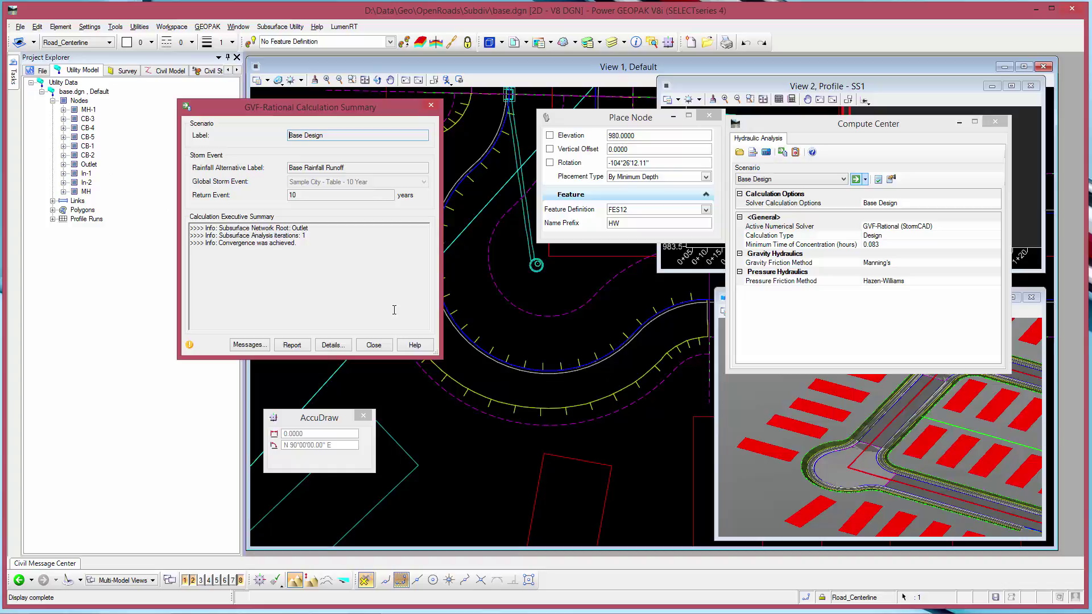
Close the GVF-Rational Calculation Summary to return to the cul-de-sac plan view
{"action": "left_click", "coordinate": [433, 108]}
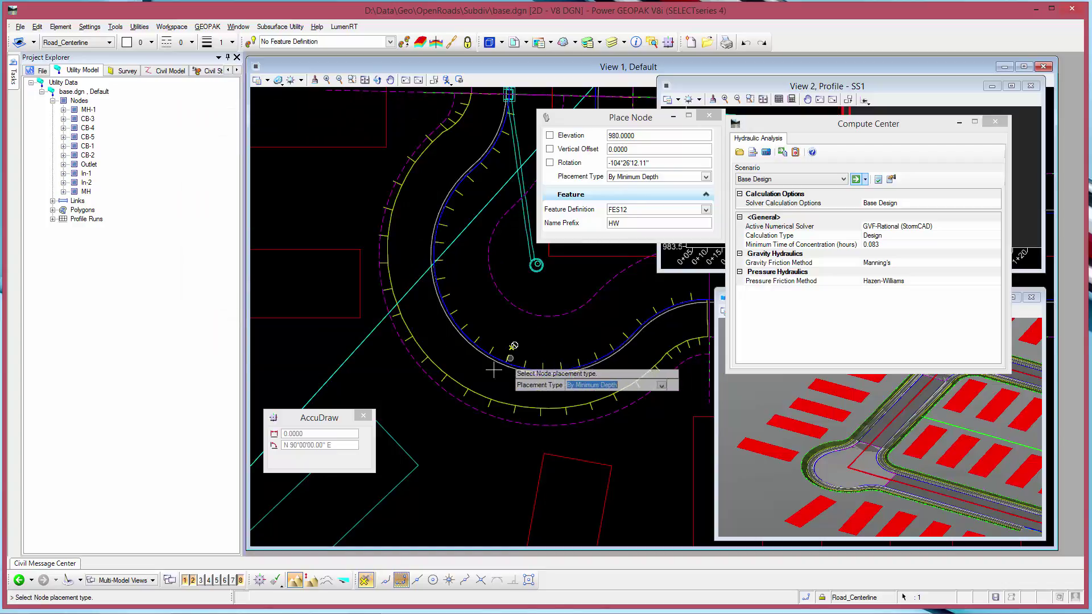
{"action": "scroll", "coordinate": [444, 392], "scroll_direction": "down", "scroll_amount": 2}
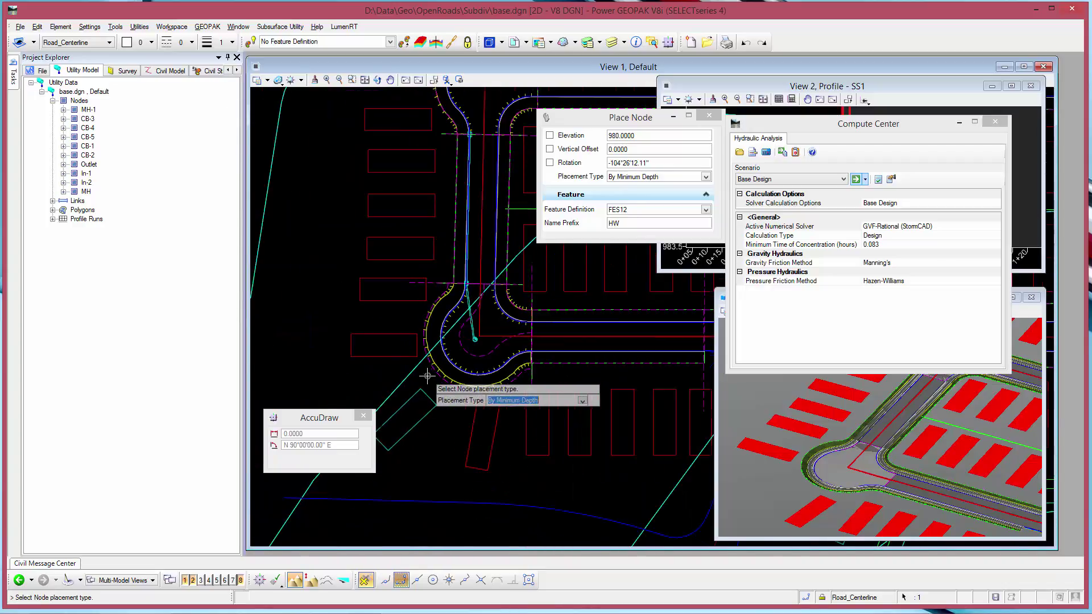
{"action": "scroll", "coordinate": [433, 353], "scroll_direction": "down", "scroll_amount": 2}
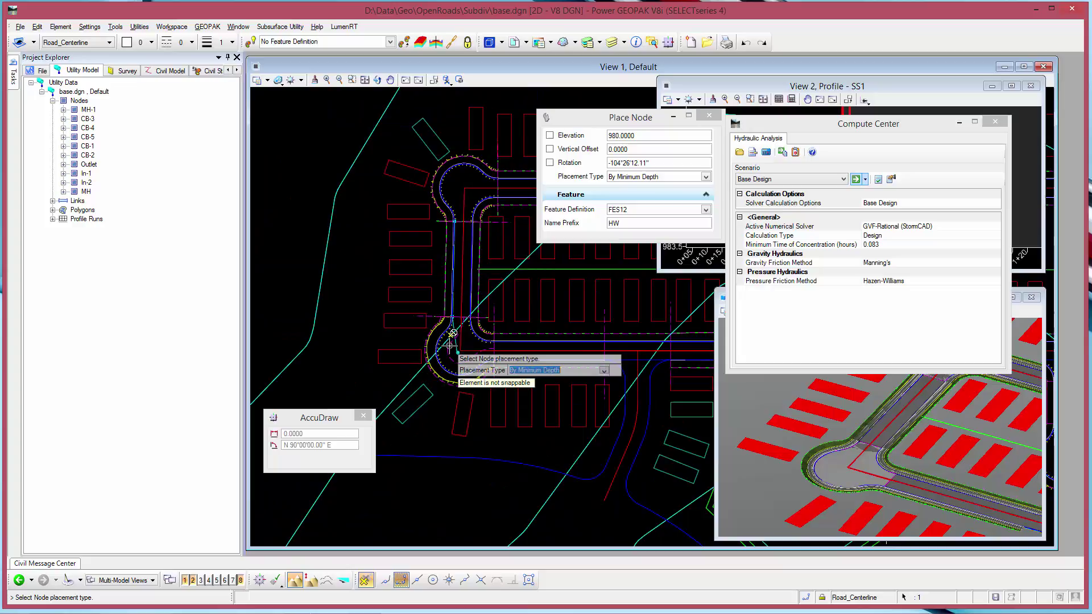
{"action": "scroll", "coordinate": [429, 343], "scroll_direction": "down", "scroll_amount": 1}
{"action": "scroll", "coordinate": [429, 343], "scroll_direction": "down", "scroll_amount": 1}
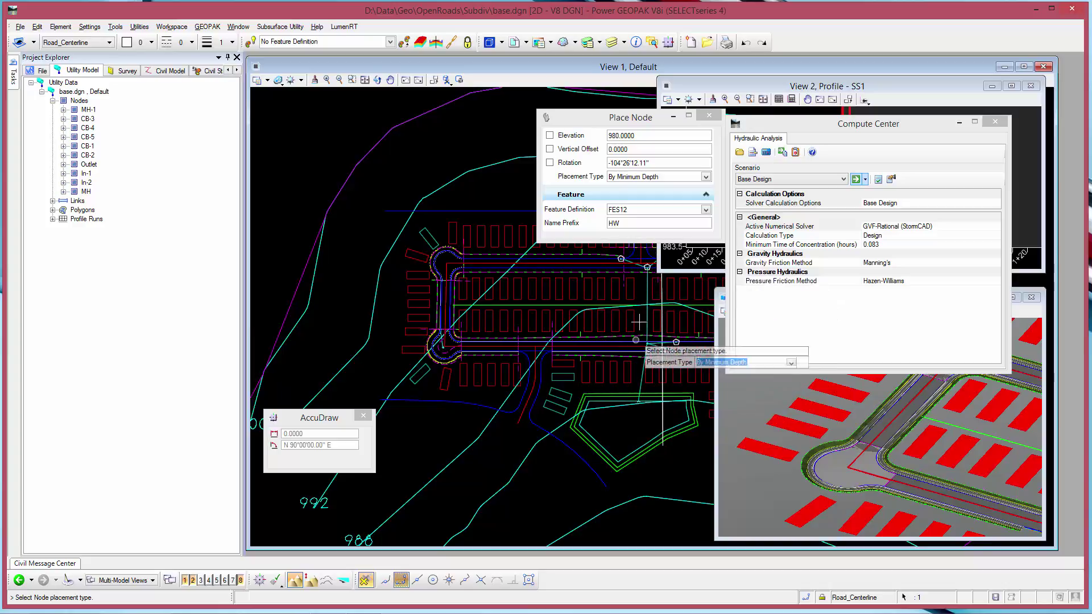
{"action": "scroll", "coordinate": [435, 365], "scroll_direction": "up", "scroll_amount": 1}
{"action": "scroll", "coordinate": [435, 364], "scroll_direction": "up", "scroll_amount": 1}
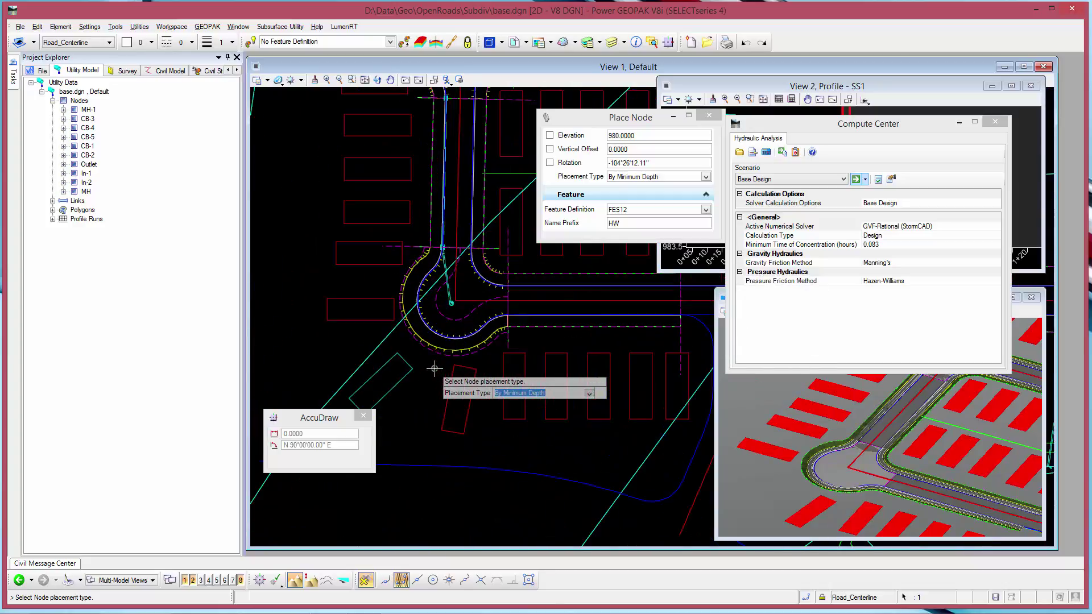
{"action": "scroll", "coordinate": [437, 362], "scroll_direction": "up", "scroll_amount": 1}
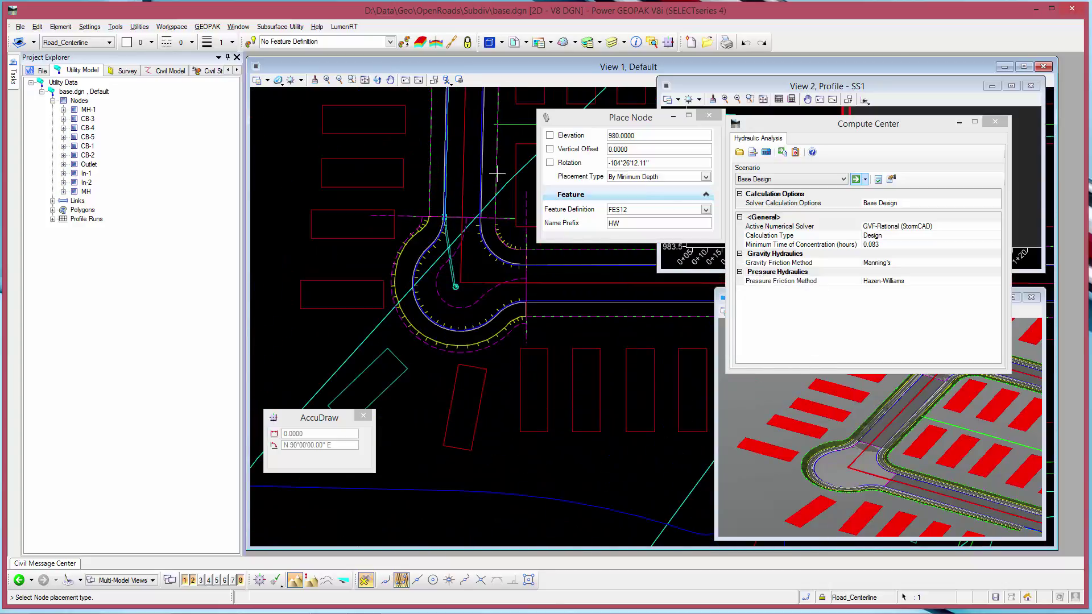
Exit and relaunch Place Node from Subsurface Utility > Layout
{"action": "left_click_drag", "start_coordinate": [631, 117], "coordinate": [601, 117]}
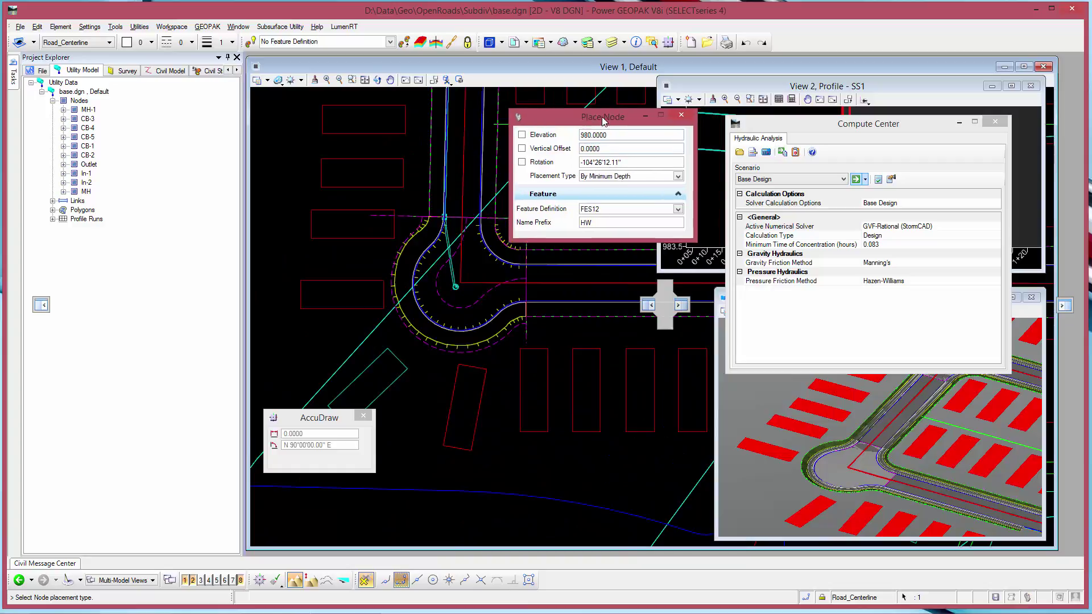
{"action": "left_click", "coordinate": [281, 31]}
{"action": "mouse_move", "coordinate": [272, 61]}
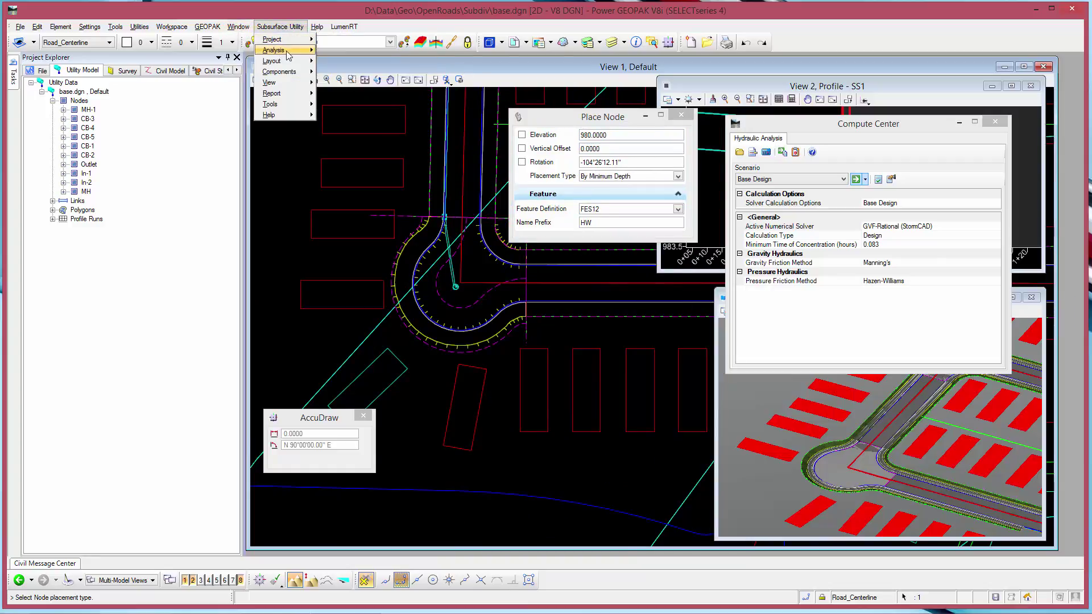
{"action": "left_click", "coordinate": [357, 74]}
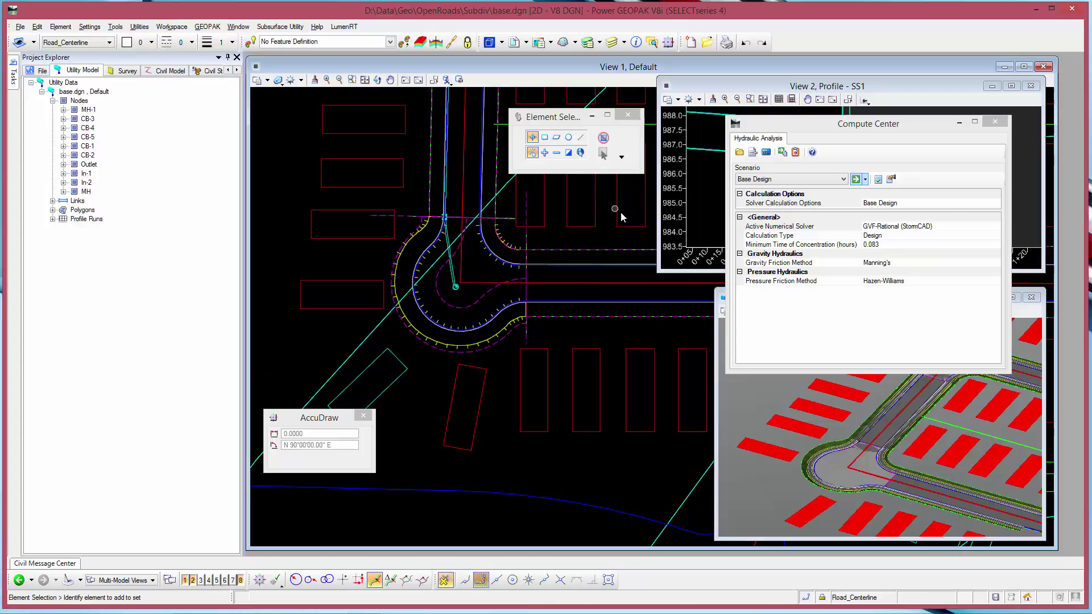
{"action": "left_click", "coordinate": [279, 27]}
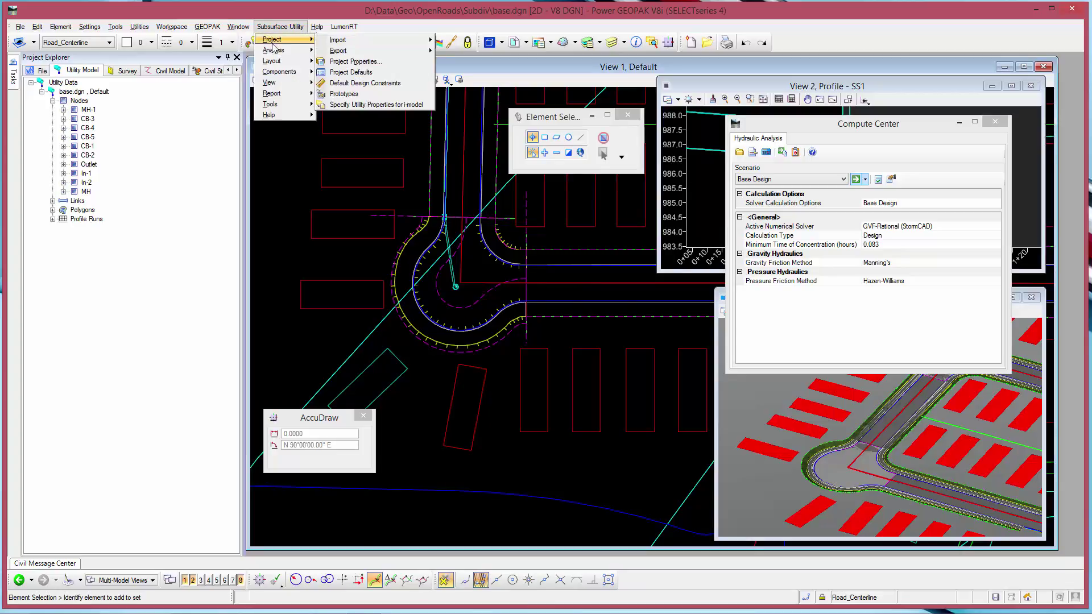
{"action": "mouse_move", "coordinate": [272, 62]}
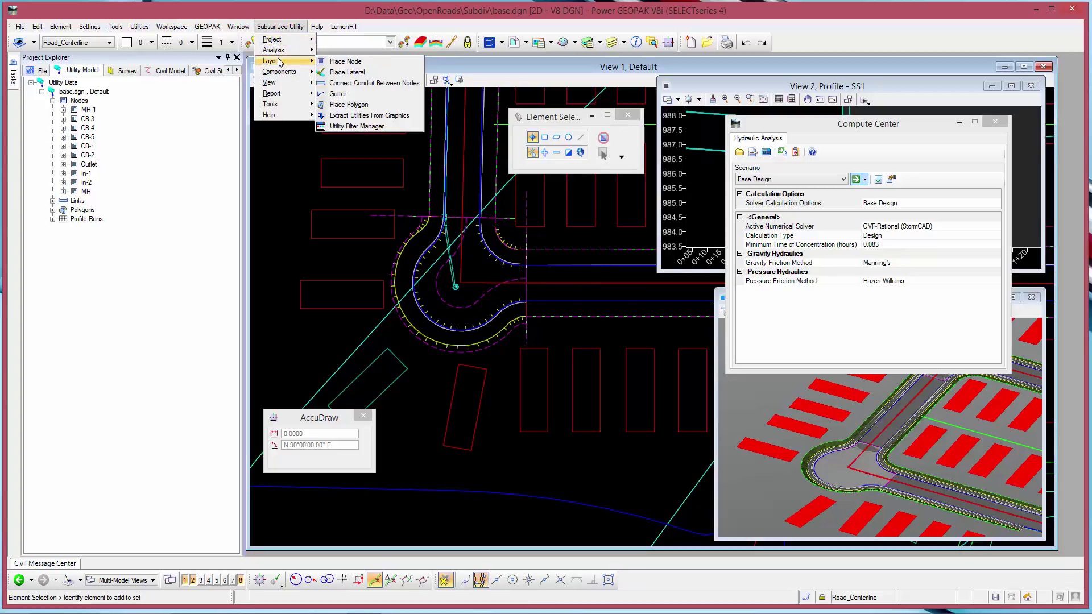
{"action": "left_click", "coordinate": [346, 61]}
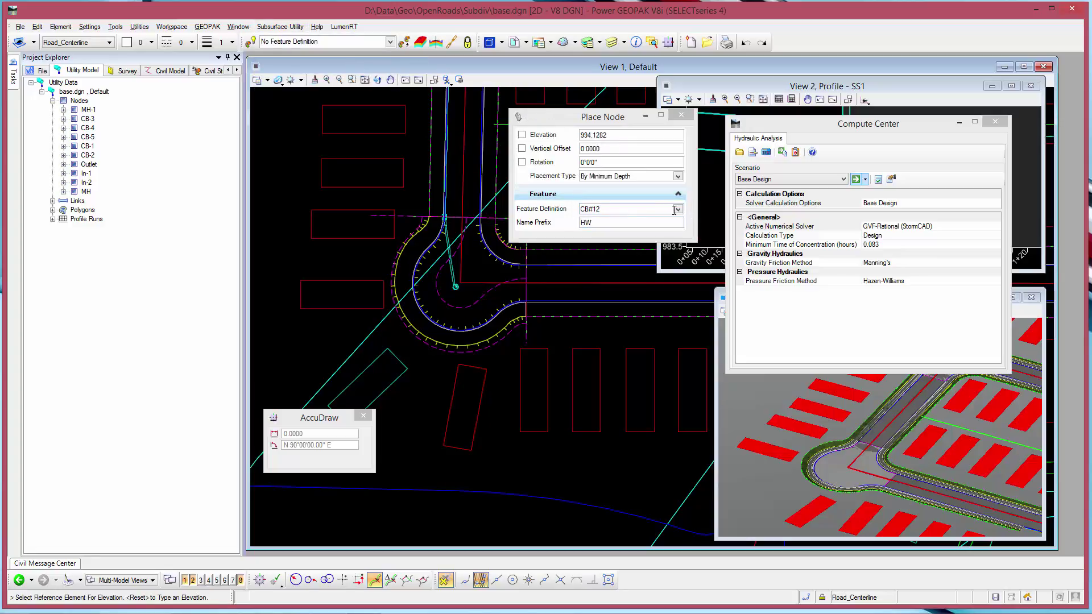
Choose FES12 under Headwalls Conc FES as the node feature definition
{"action": "left_click", "coordinate": [677, 210]}
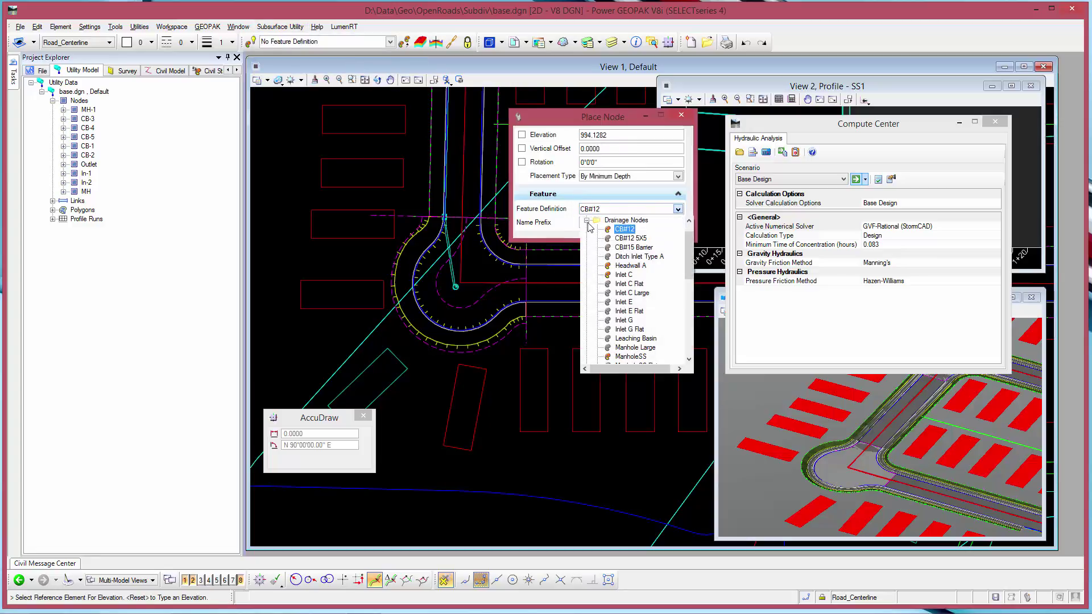
{"action": "left_click", "coordinate": [588, 221]}
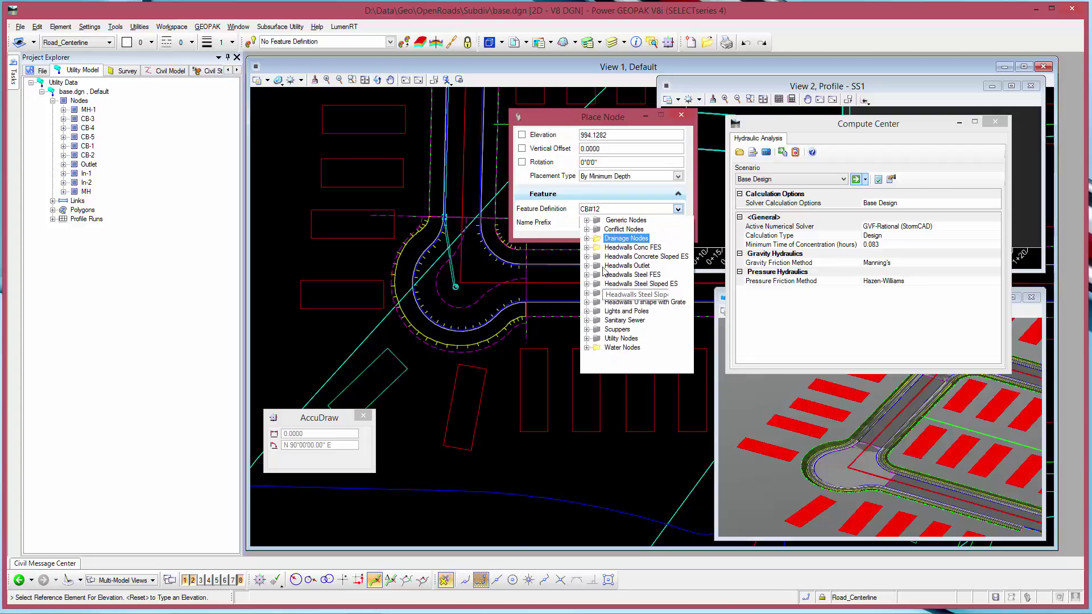
{"action": "left_click", "coordinate": [587, 247]}
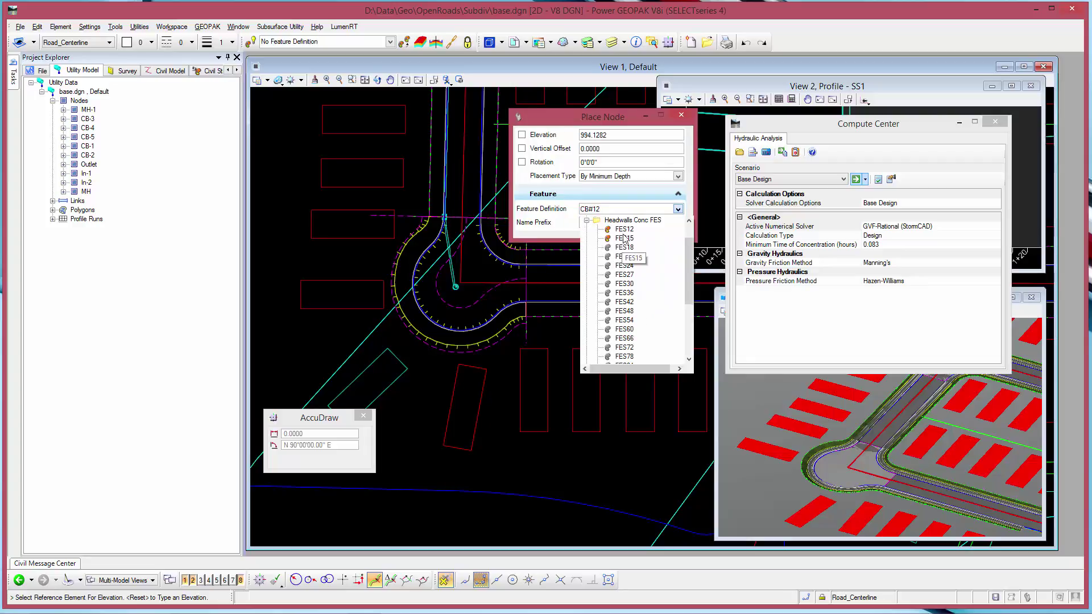
{"action": "left_click", "coordinate": [627, 237]}
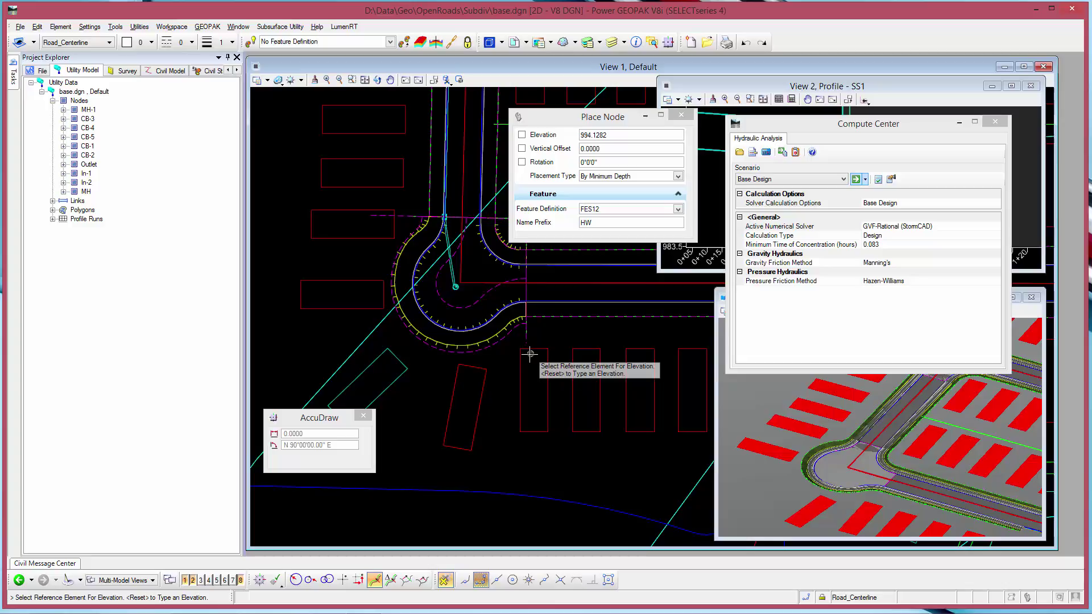
Place the HW headwall southwest of the cul-de-sac at elevation 980
{"action": "right_click", "coordinate": [433, 369]}
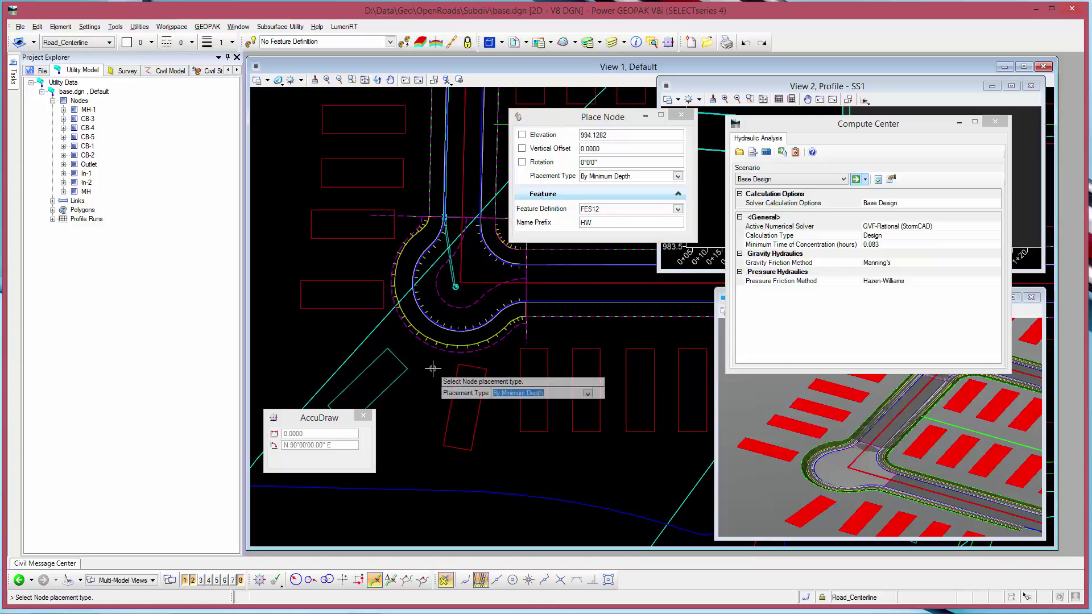
{"action": "left_click", "coordinate": [433, 368]}
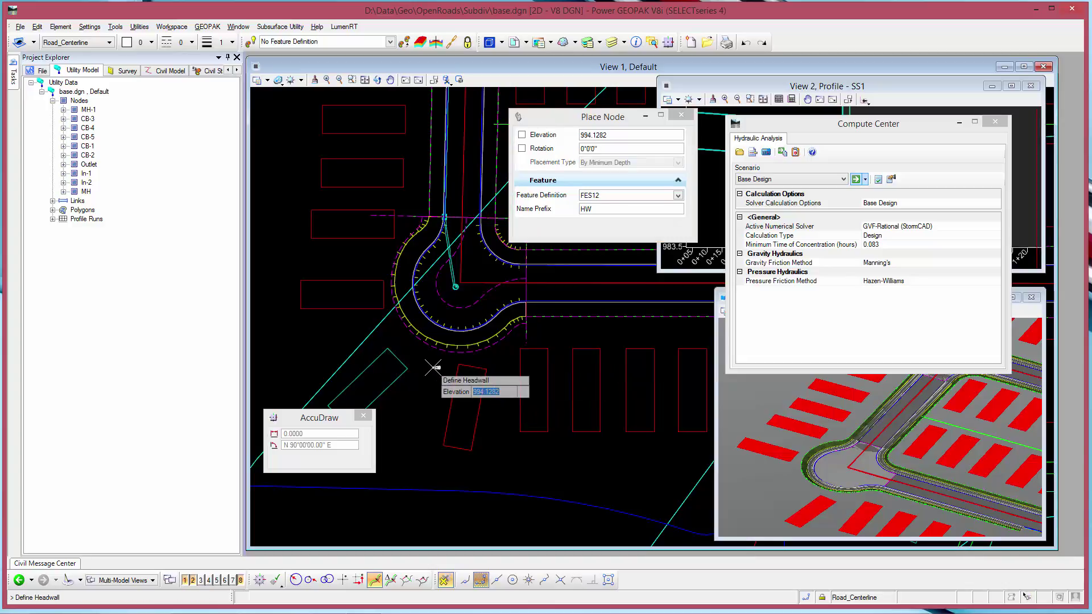
{"action": "type", "text": "980.0000"}
{"action": "key", "text": "Return"}
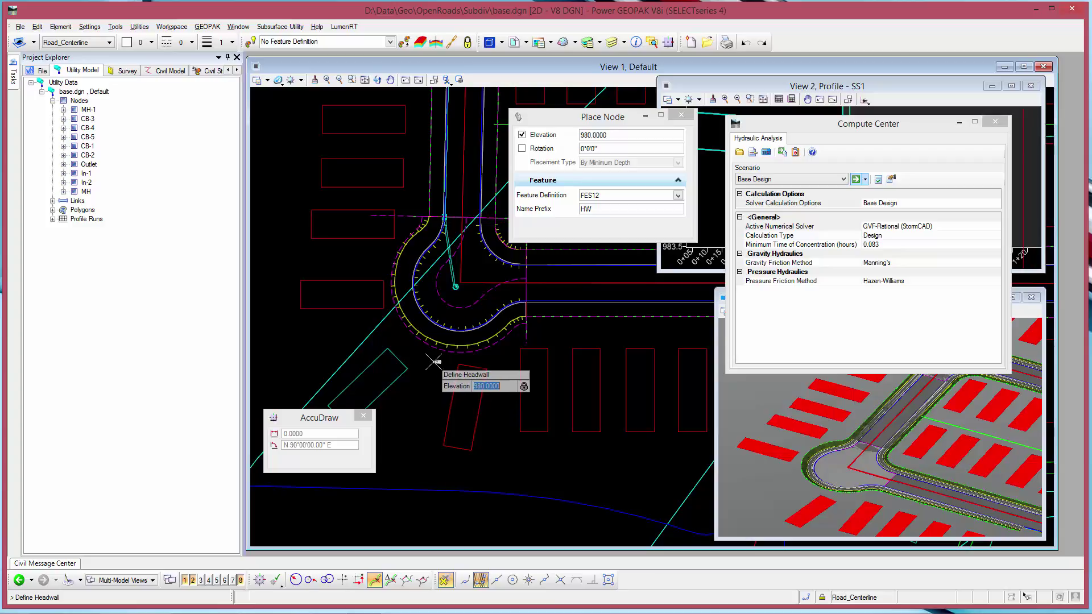
{"action": "left_click", "coordinate": [422, 391]}
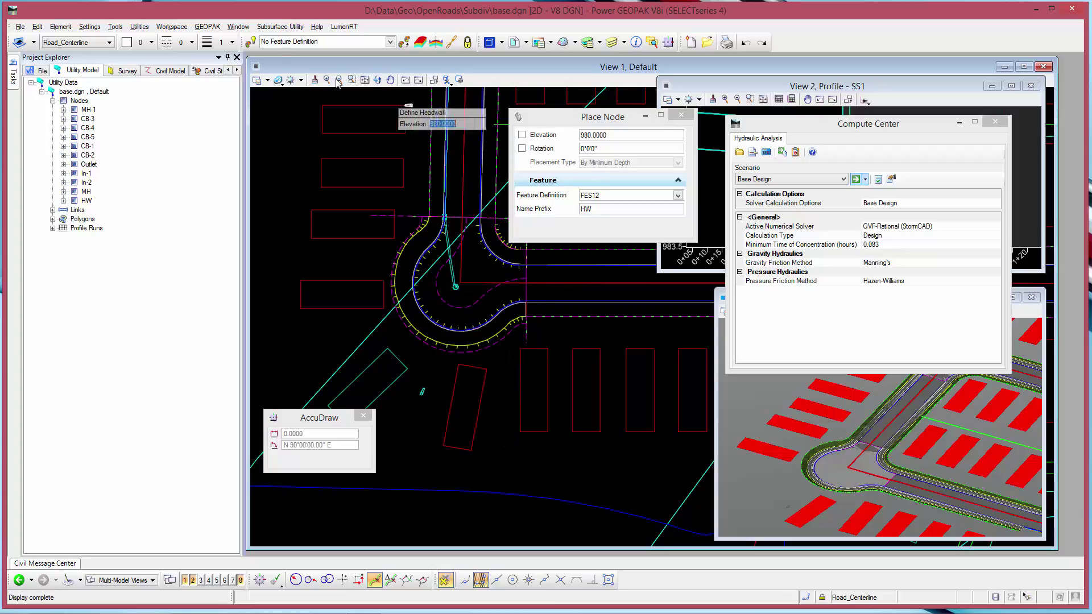
Connect manhole MH to the HW headwall with a 12-inch RCP storm sewer pipe
{"action": "left_click", "coordinate": [275, 26]}
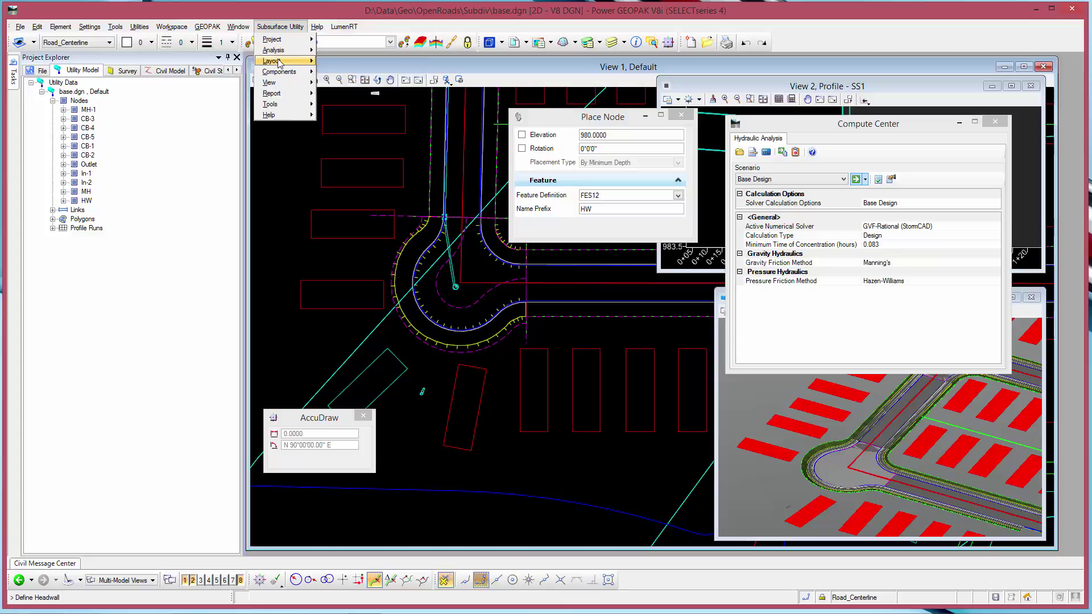
{"action": "mouse_move", "coordinate": [272, 61]}
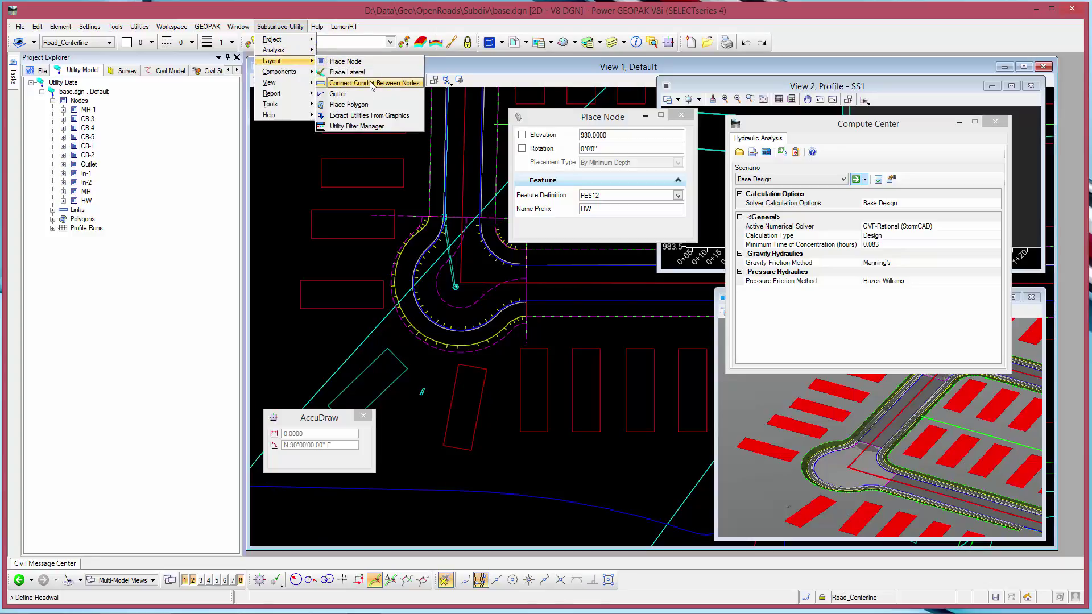
{"action": "left_click", "coordinate": [374, 84]}
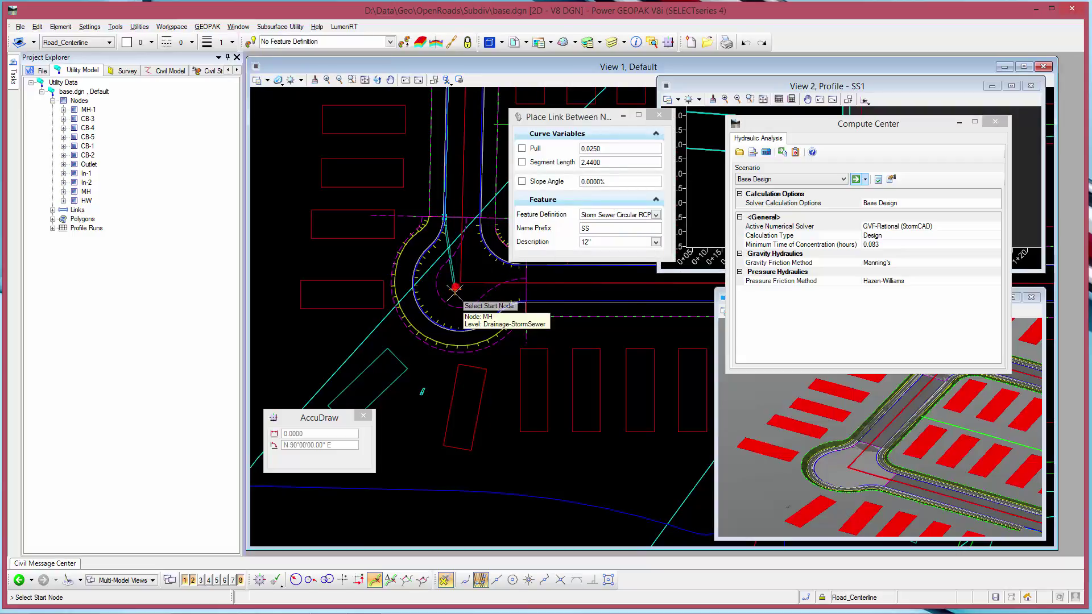
{"action": "left_click", "coordinate": [454, 288]}
{"action": "scroll", "coordinate": [423, 379], "scroll_direction": "up", "scroll_amount": 3}
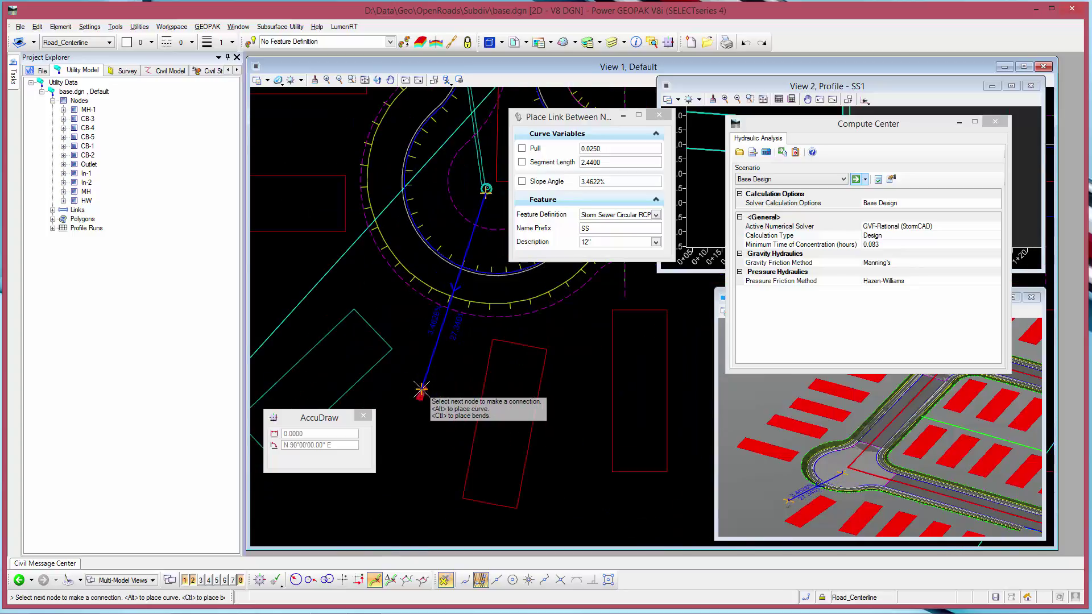
{"action": "left_click", "coordinate": [421, 388]}
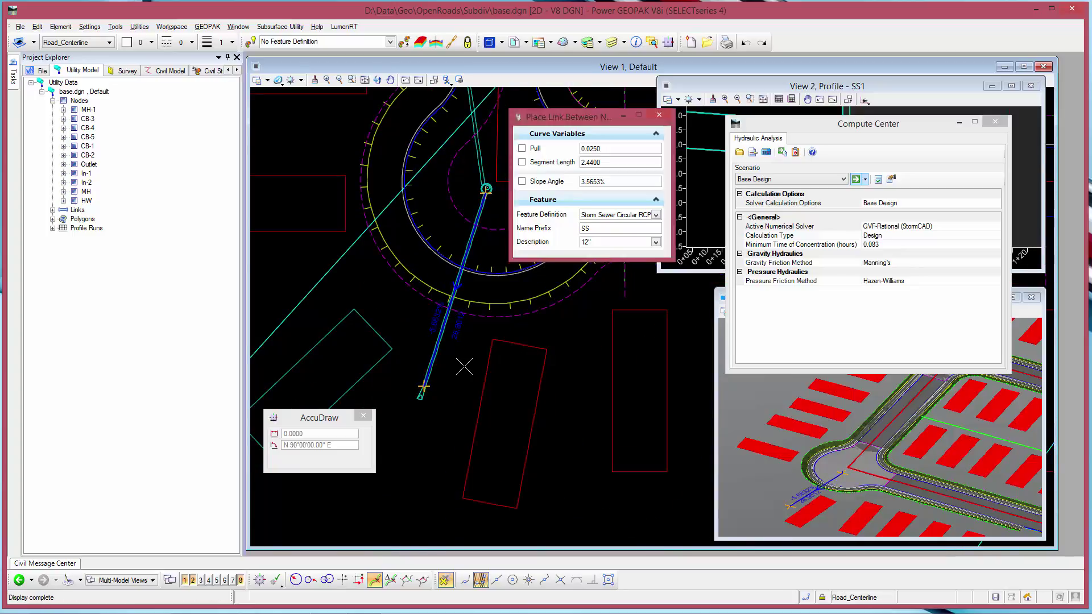
End the link tool and recompute Base Design without a new physical alternative
{"action": "right_click", "coordinate": [589, 342]}
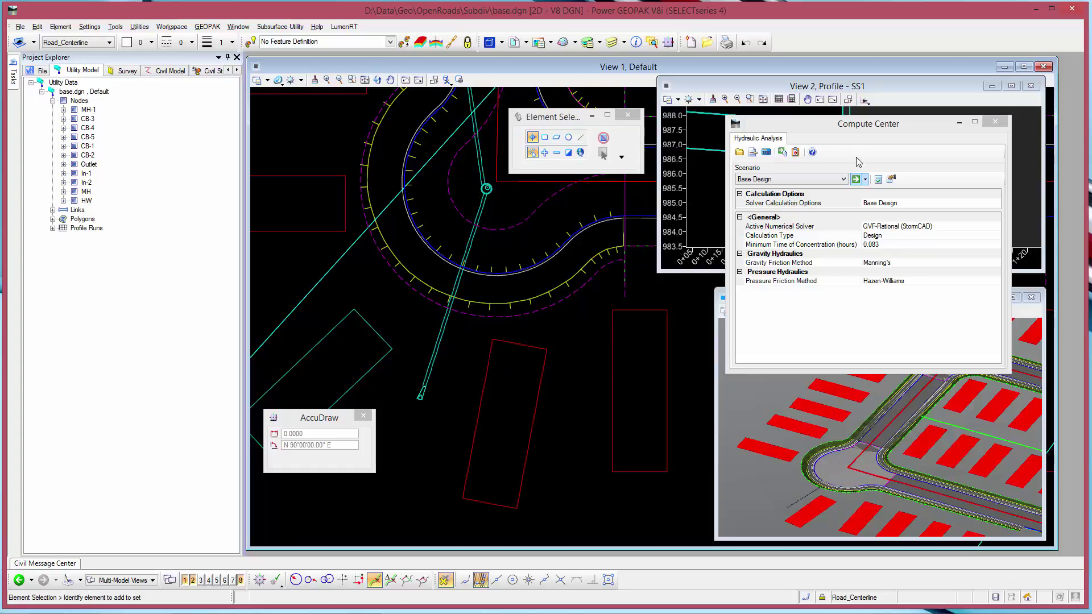
{"action": "left_click", "coordinate": [858, 182]}
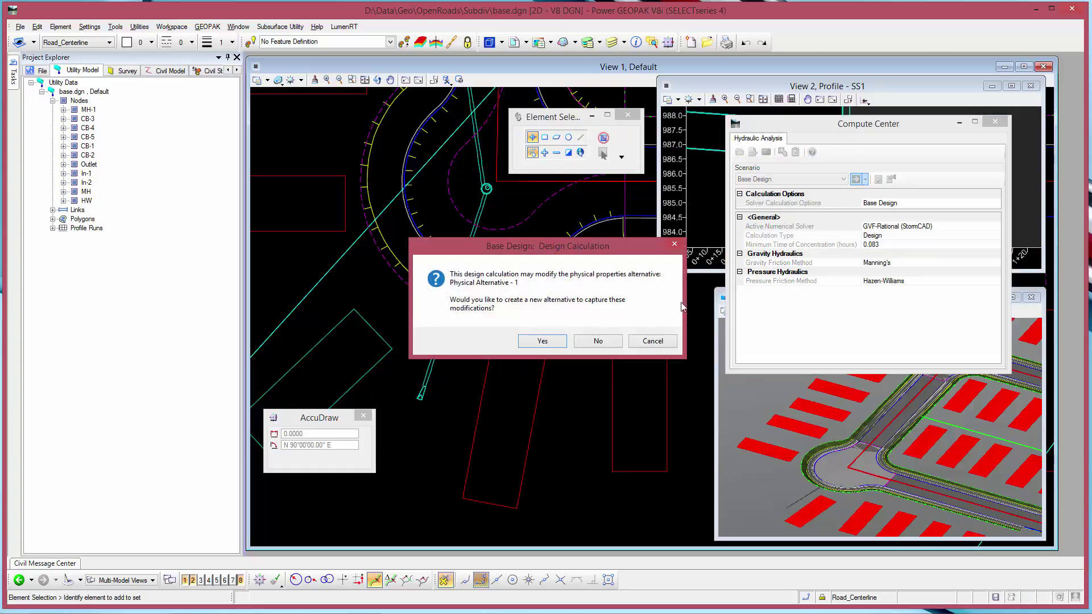
{"action": "left_click", "coordinate": [597, 341]}
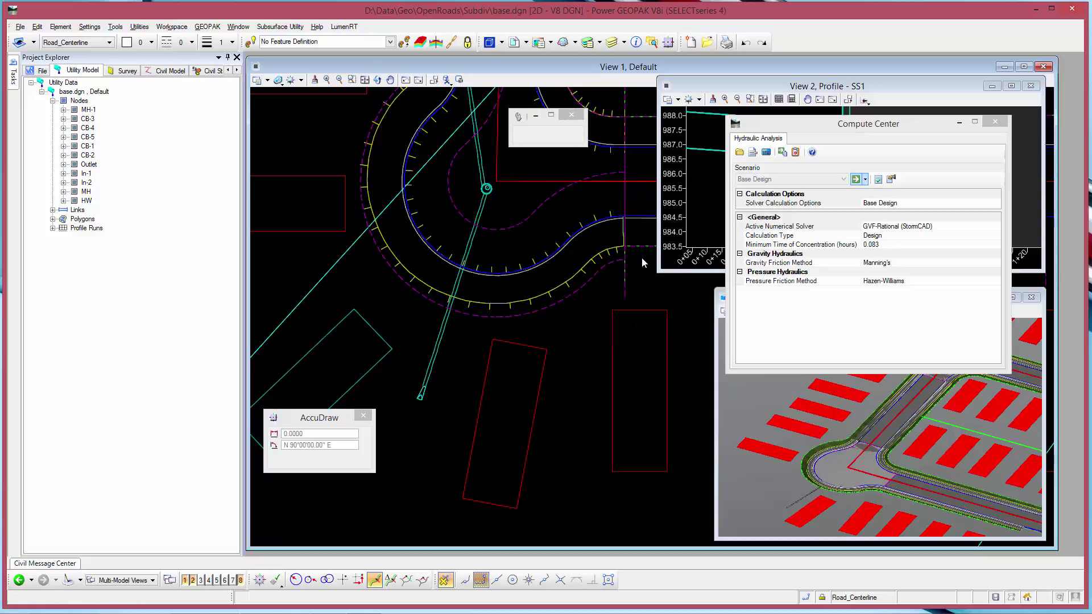